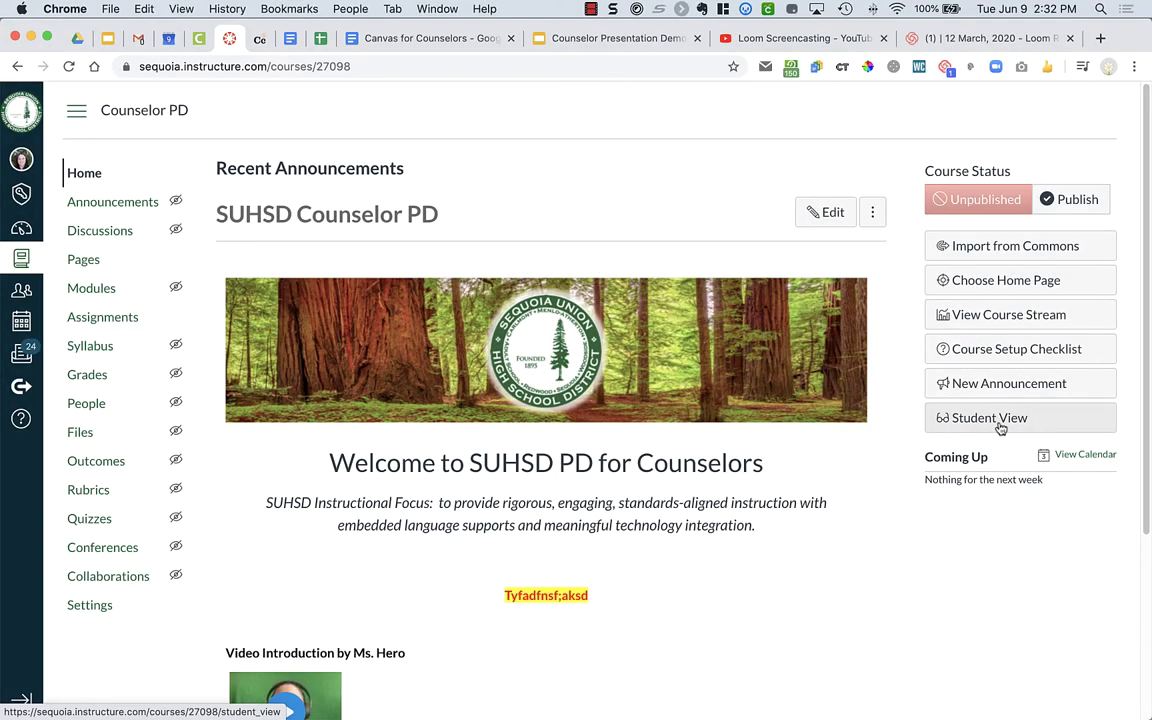
Switch to Student View and open Counselor Presentation from the To Do list to review its page
click(1000, 427)
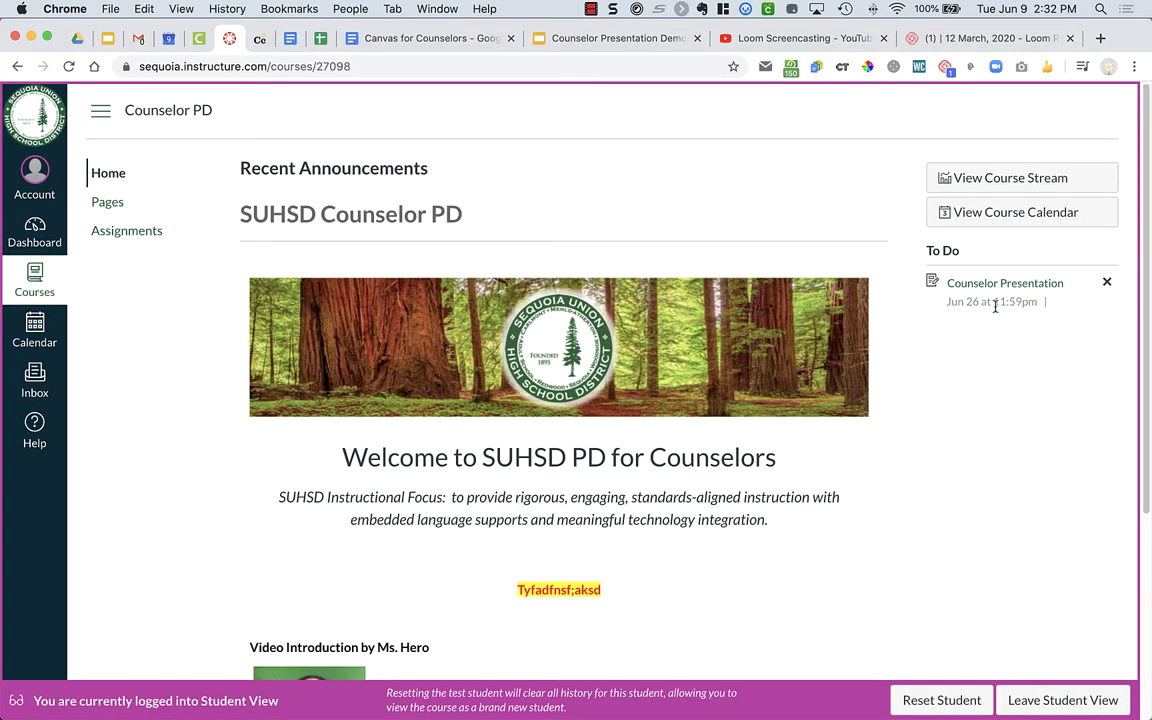
click(986, 289)
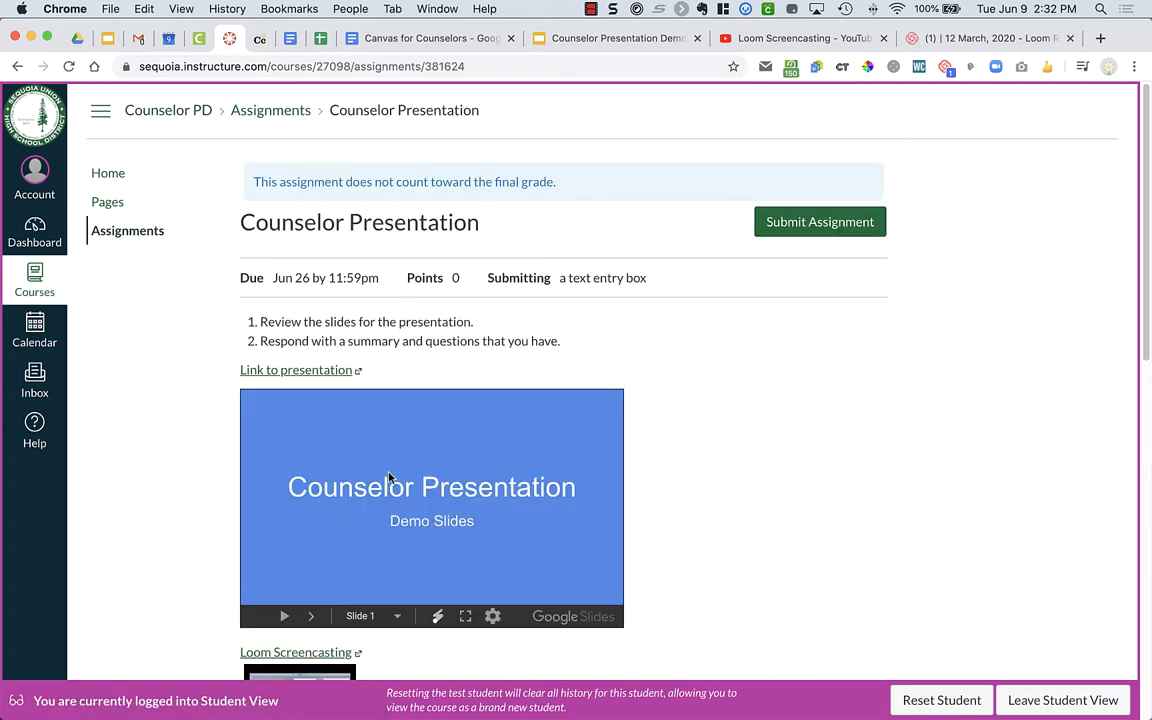
scroll(390, 478, down, 10)
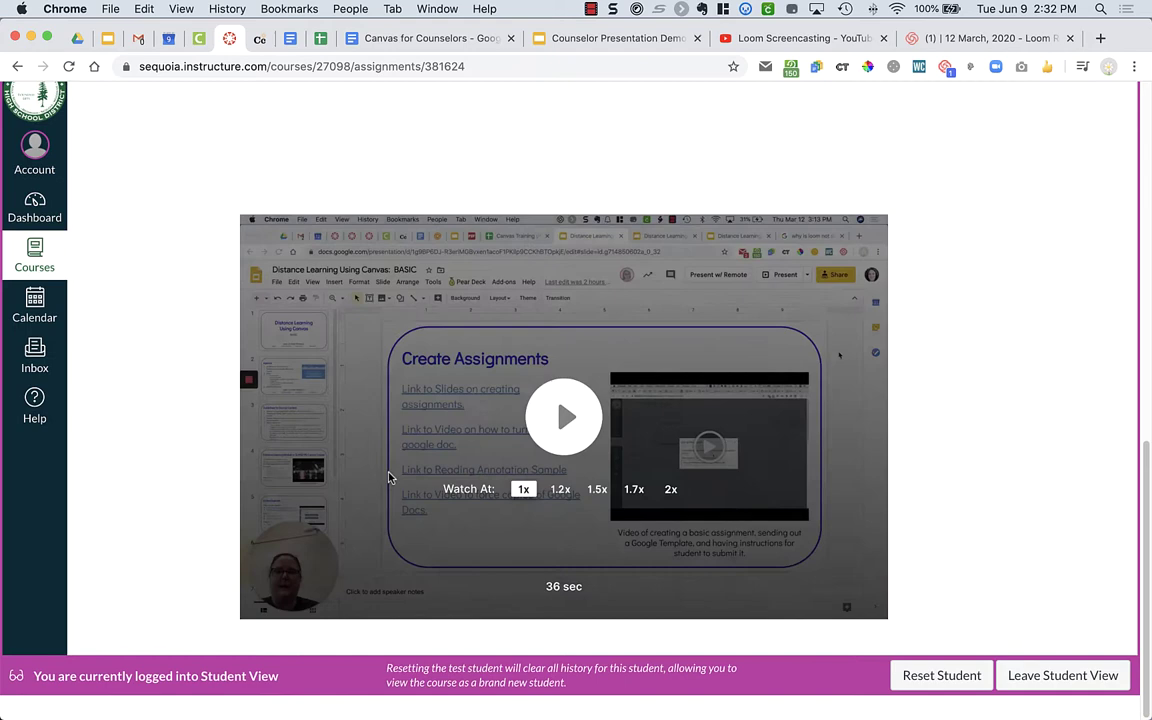
scroll(390, 478, up, 10)
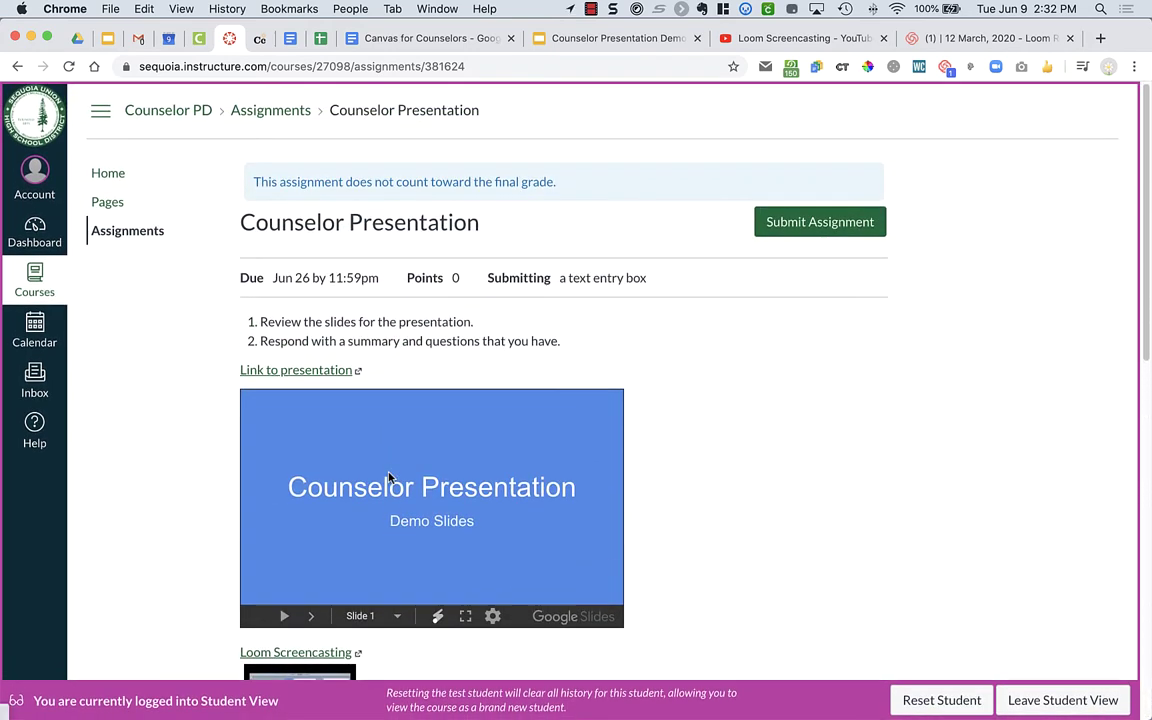
Submit a text entry reading 'Questions.....' for the Counselor Presentation assignment
click(810, 222)
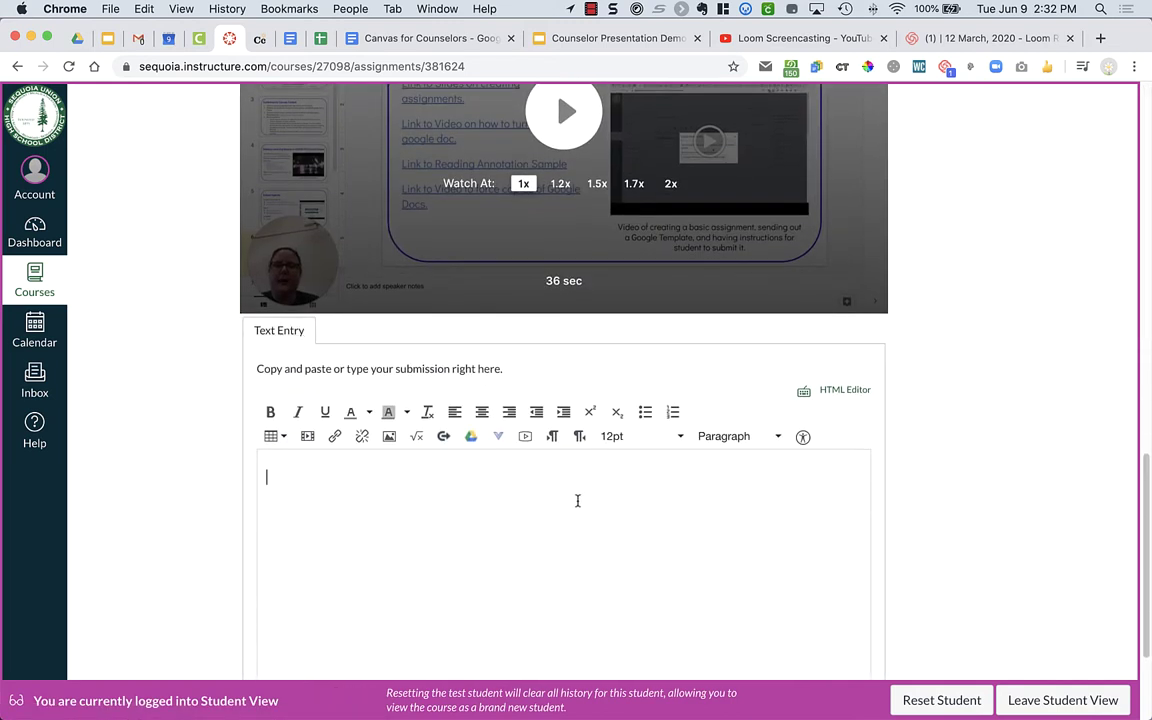
text(Questions.....)
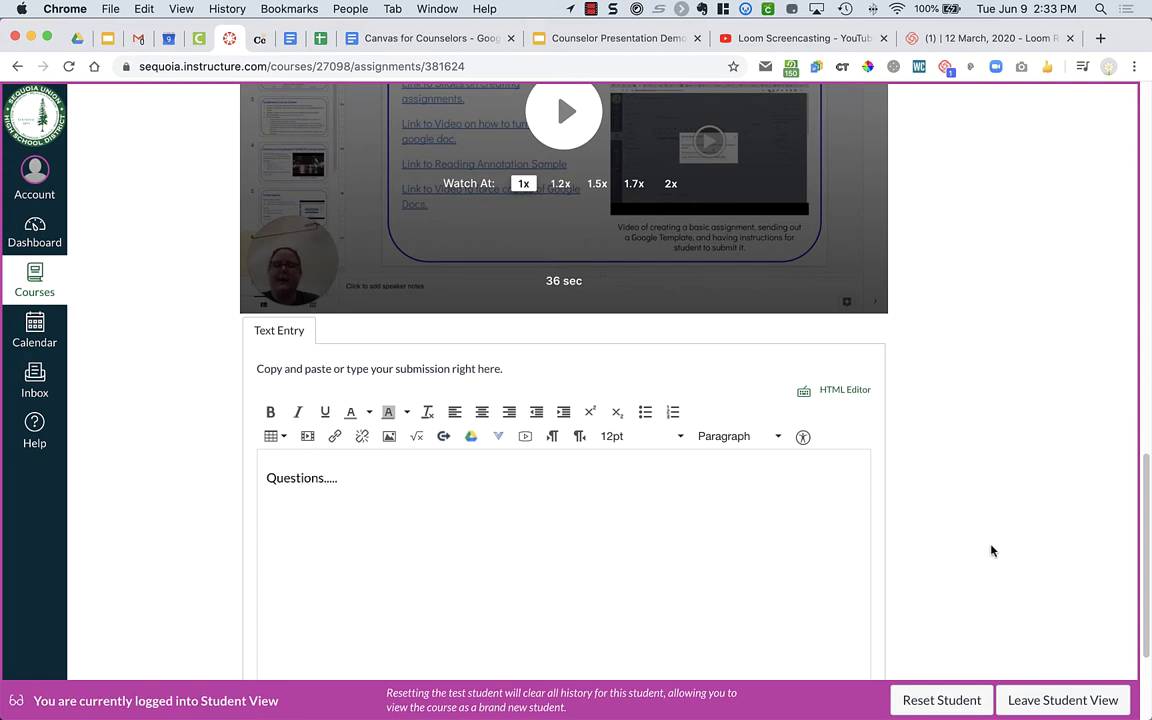
scroll(991, 550, down, 4)
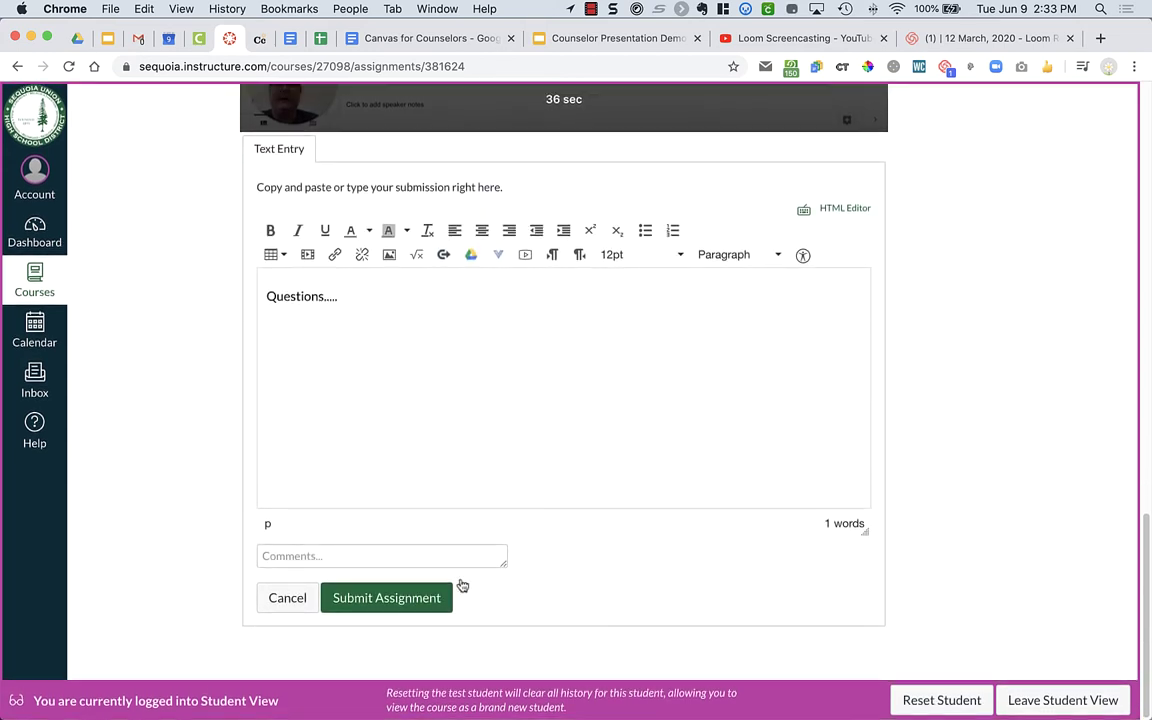
click(377, 603)
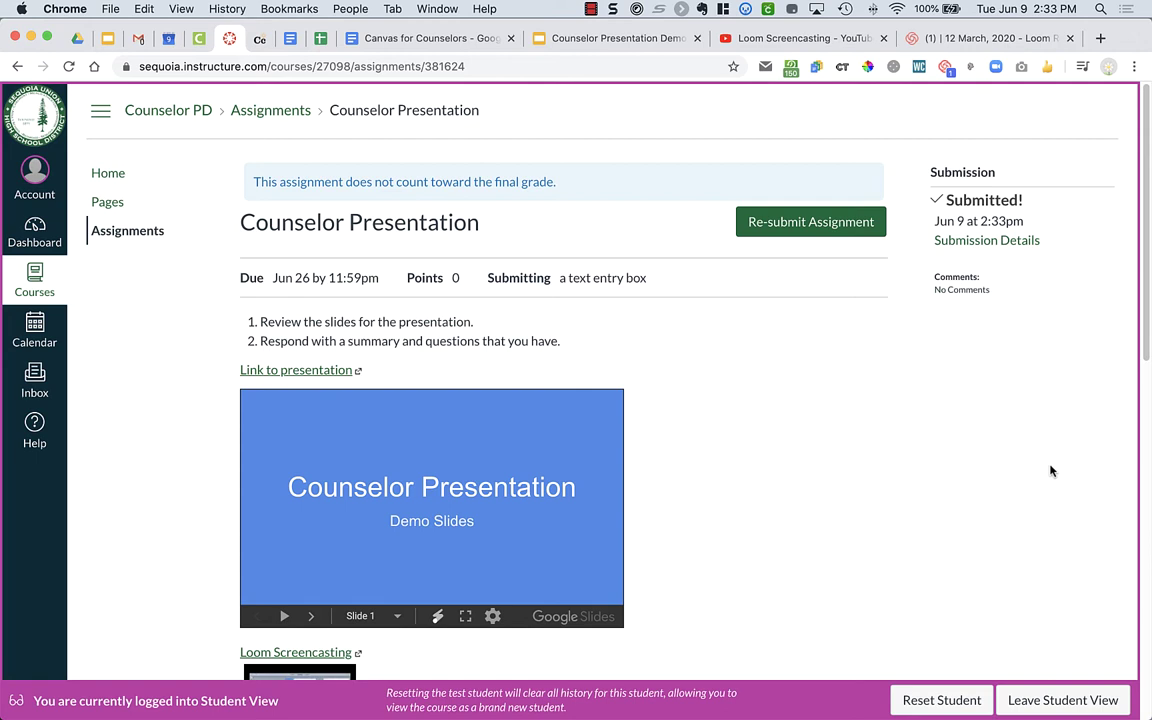
Leave Student View and return to the course home page as the teacher
click(1052, 702)
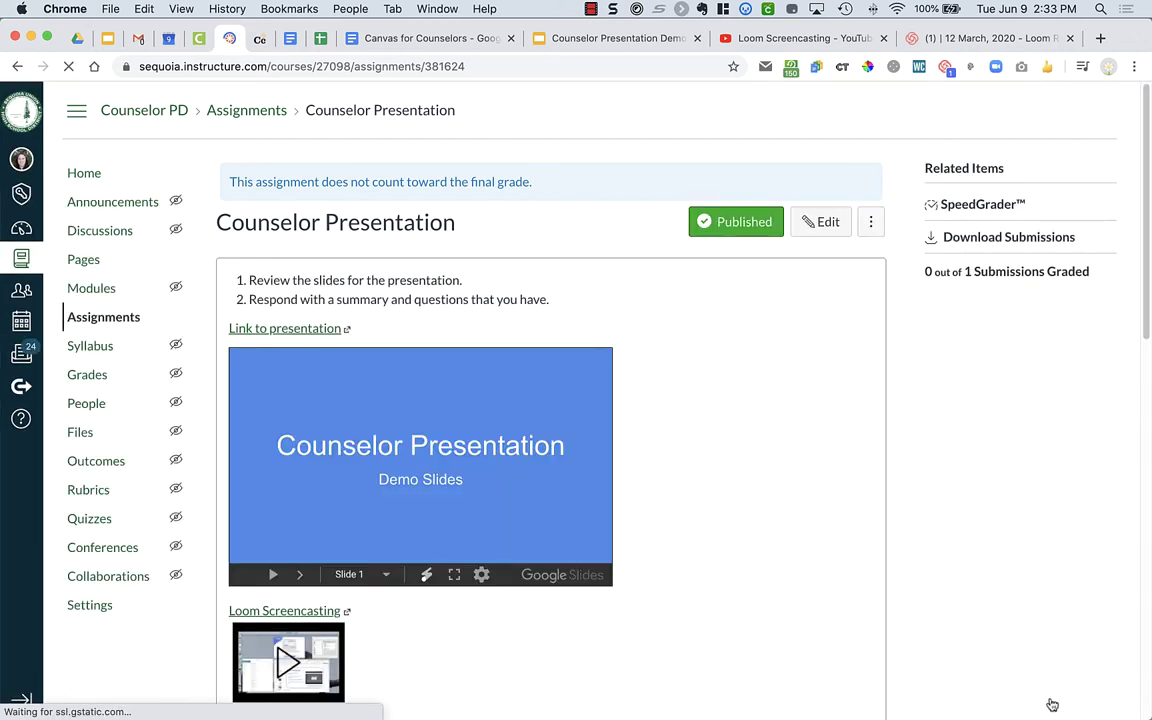
click(86, 174)
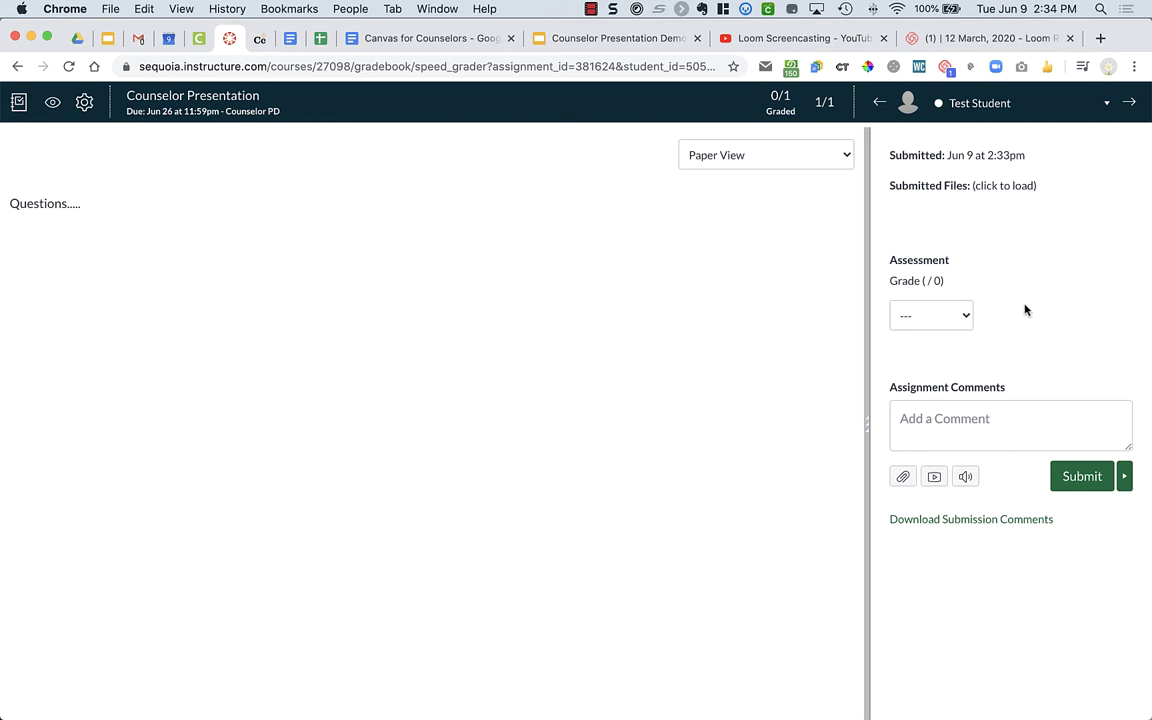
click(1108, 104)
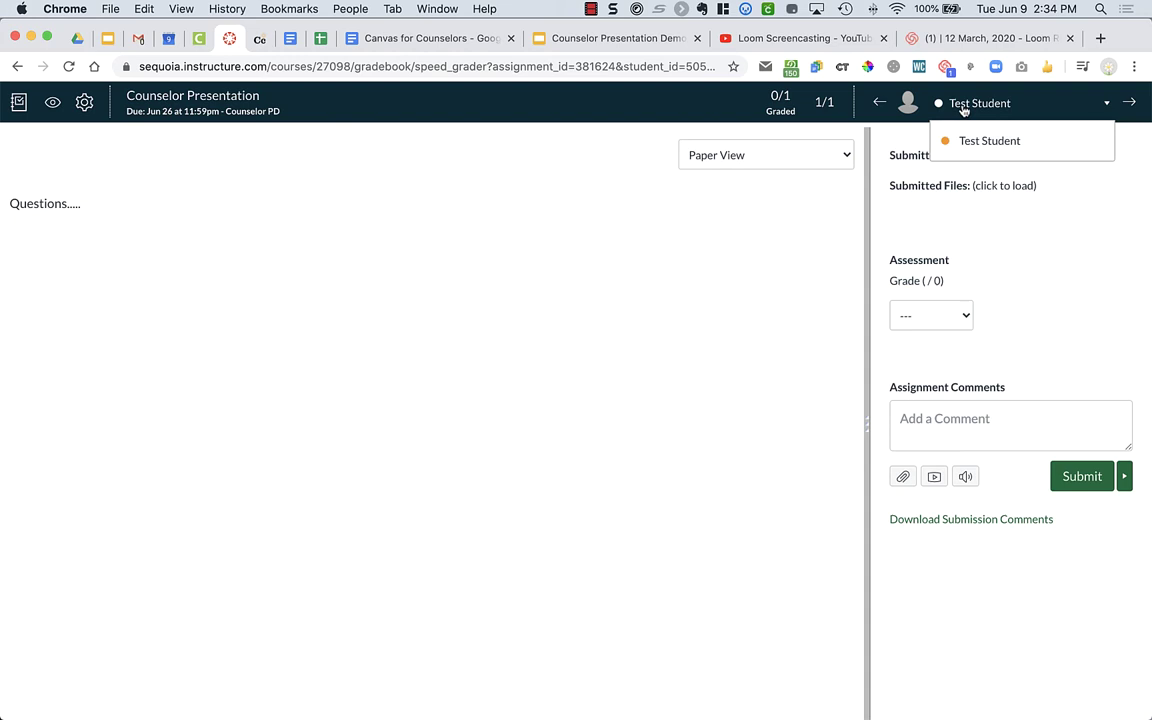
click(1108, 216)
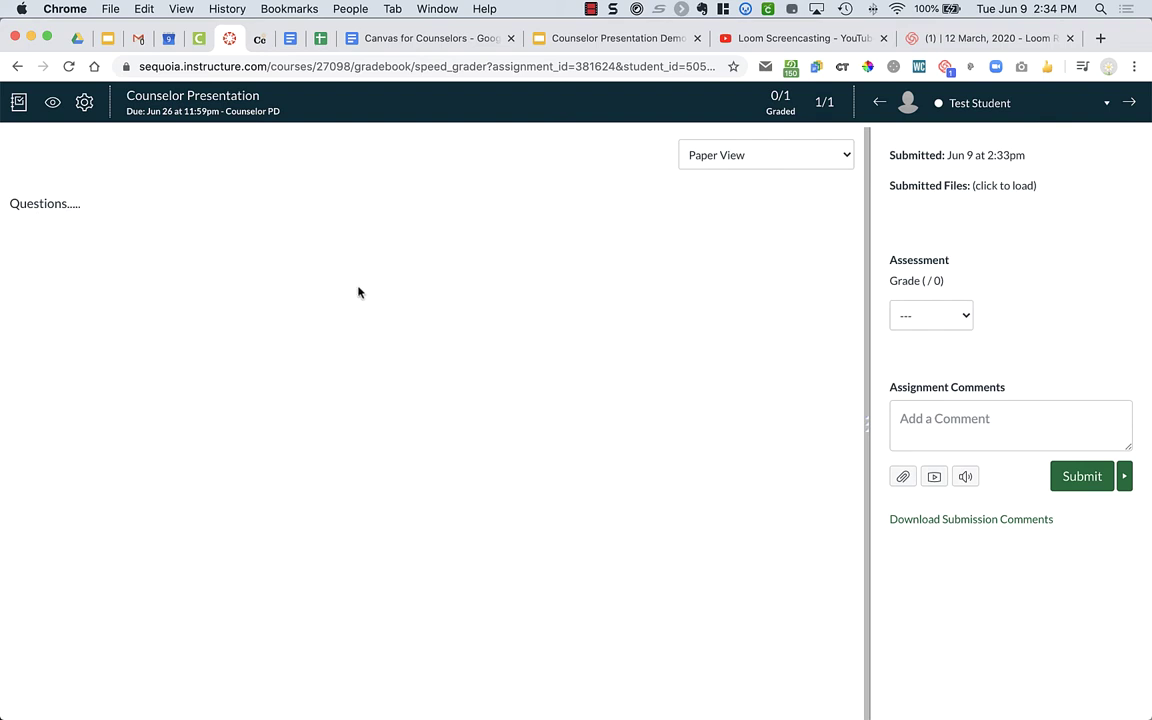
click(955, 421)
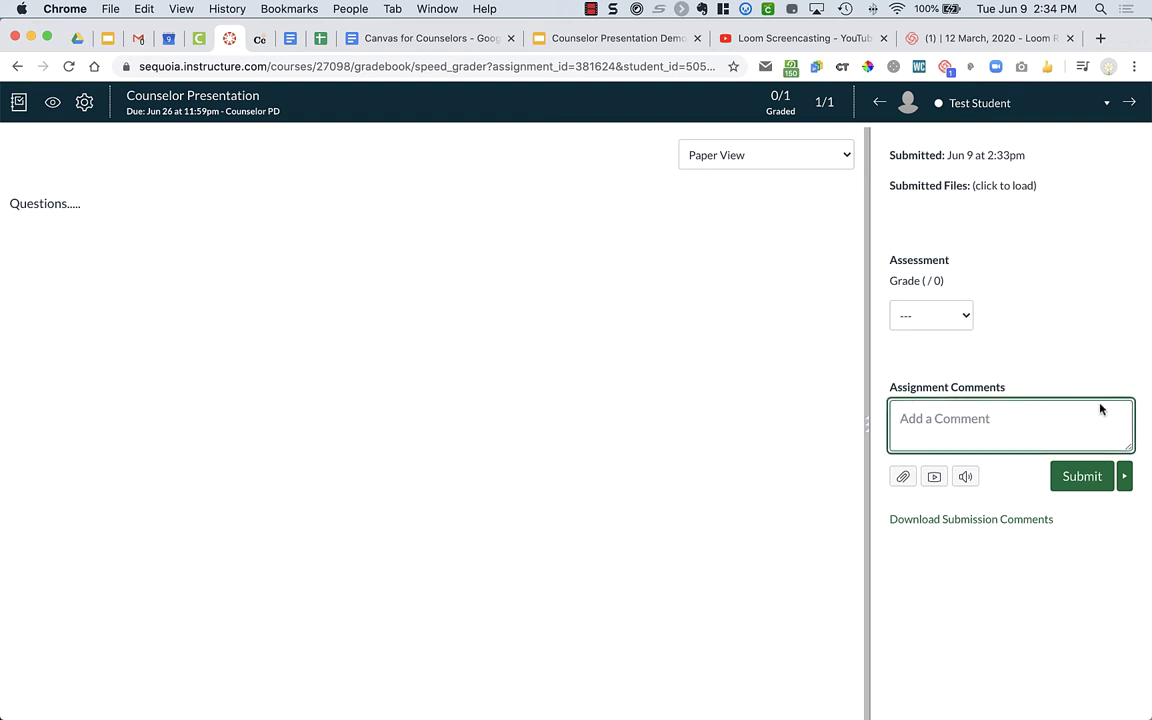
click(963, 320)
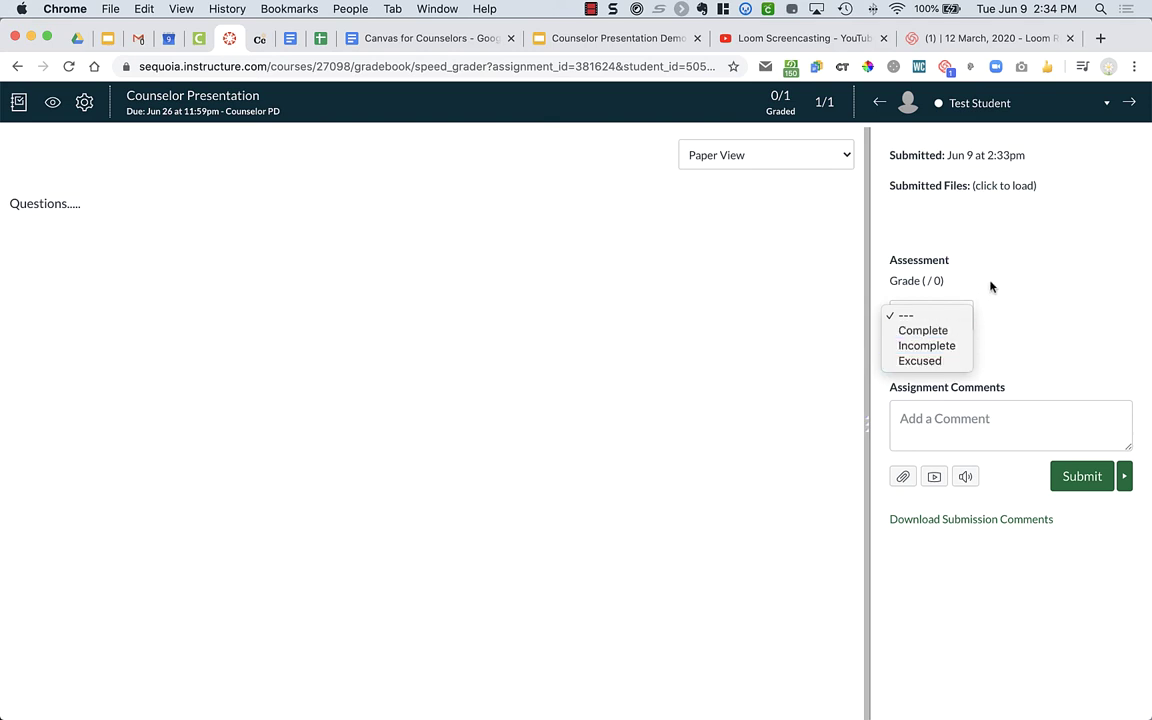
click(1012, 256)
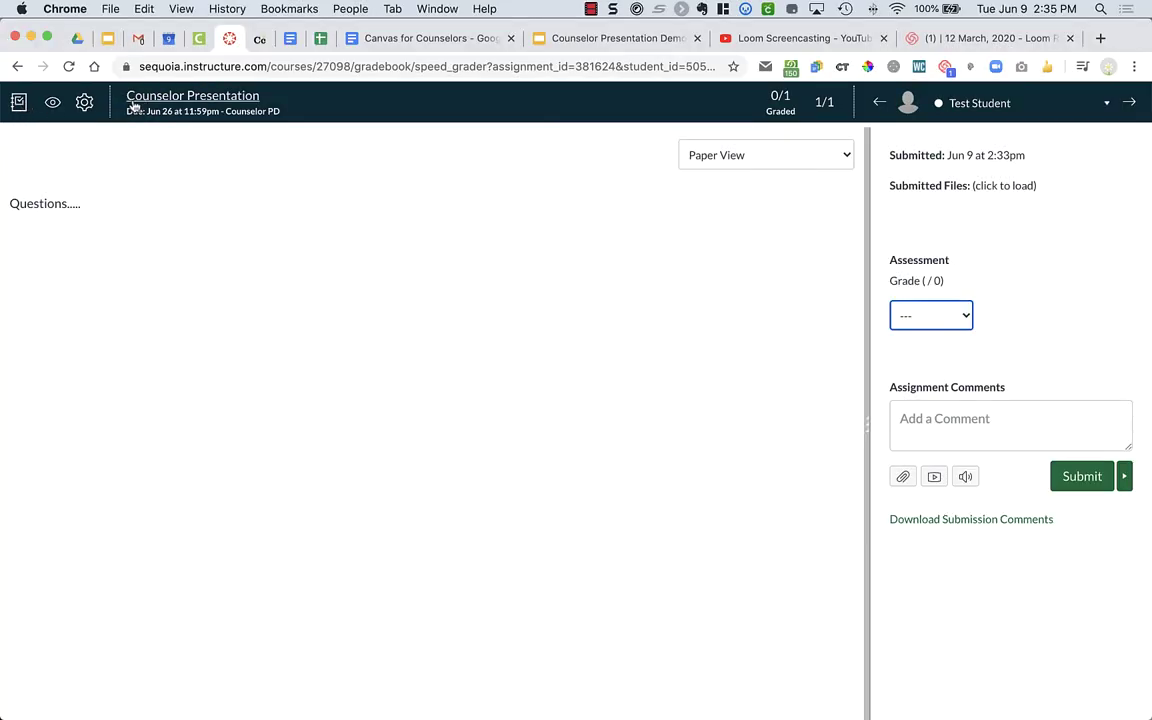
In the Gradebook, open the grading details of Test Student's Counselor Presentation cell
click(150, 100)
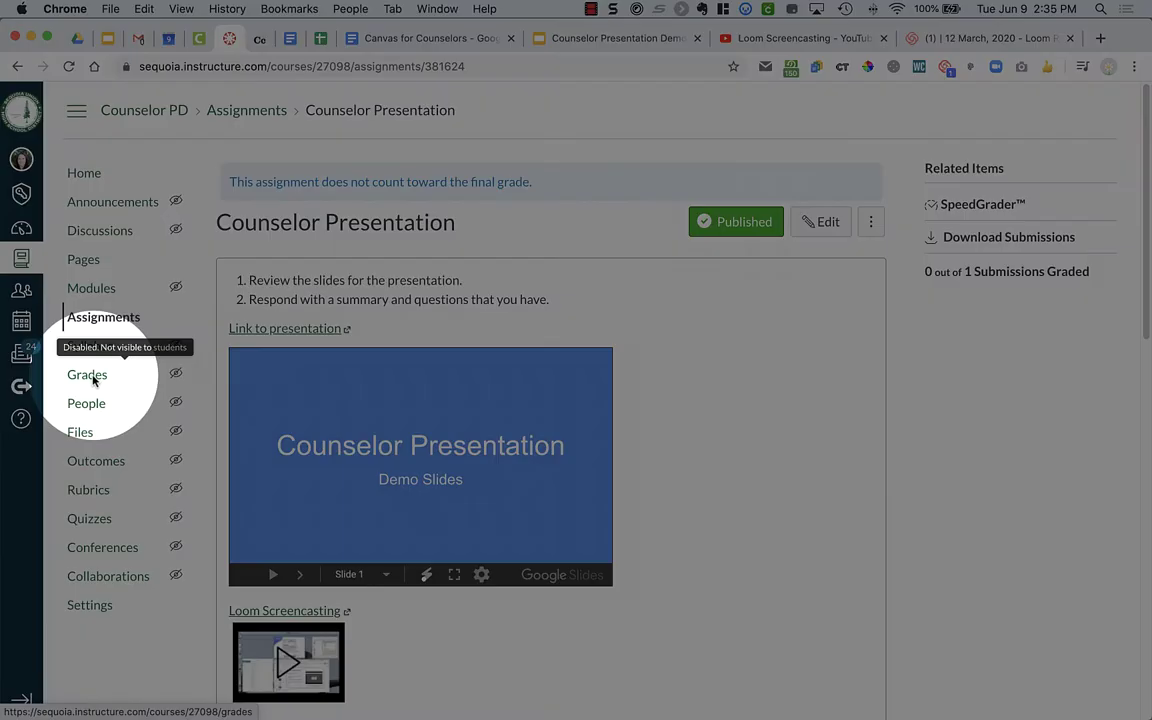
click(93, 378)
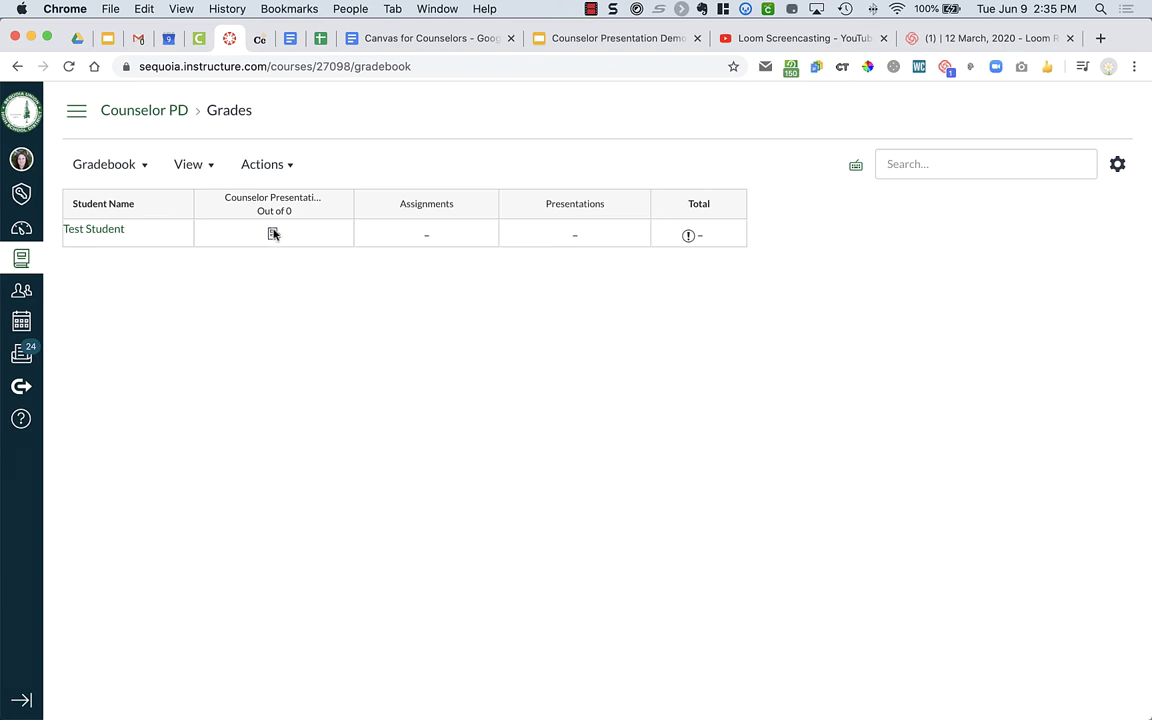
click(319, 235)
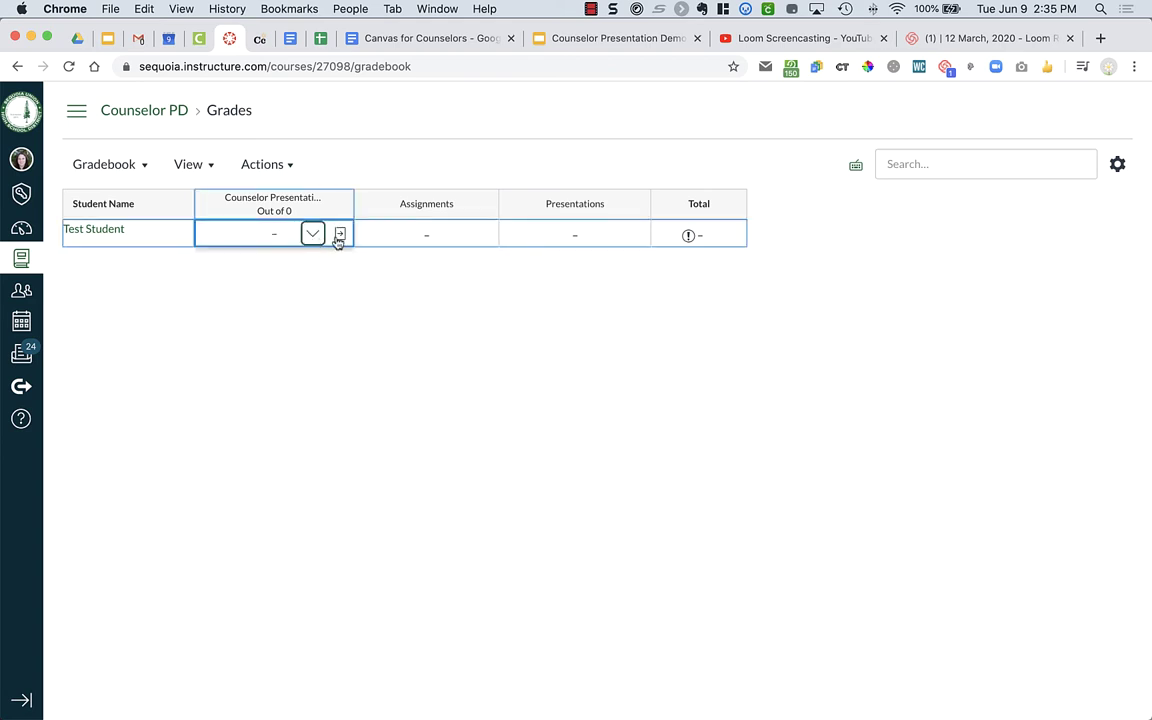
click(311, 234)
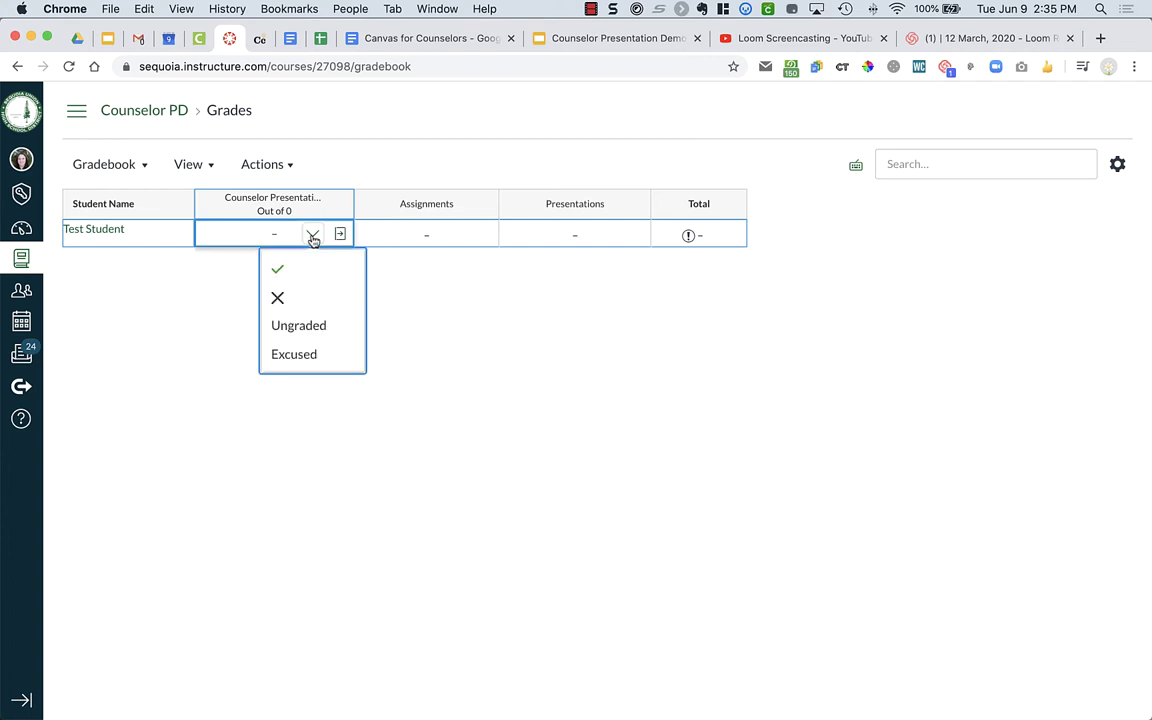
click(219, 294)
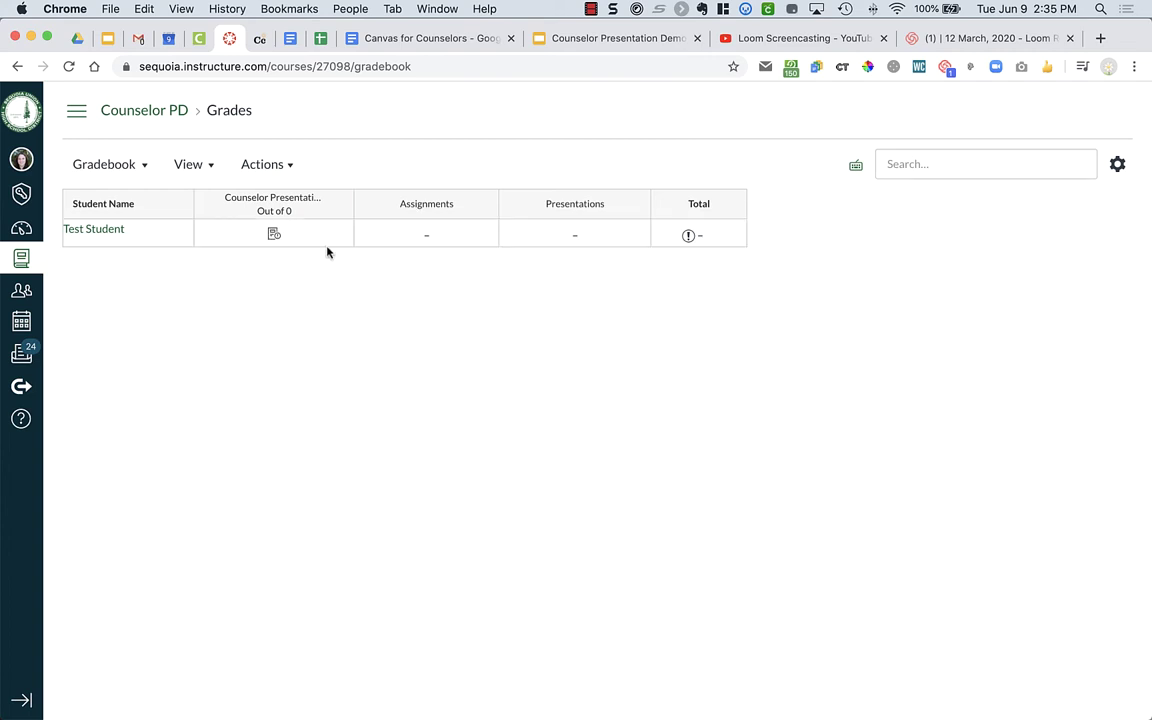
click(316, 237)
click(339, 236)
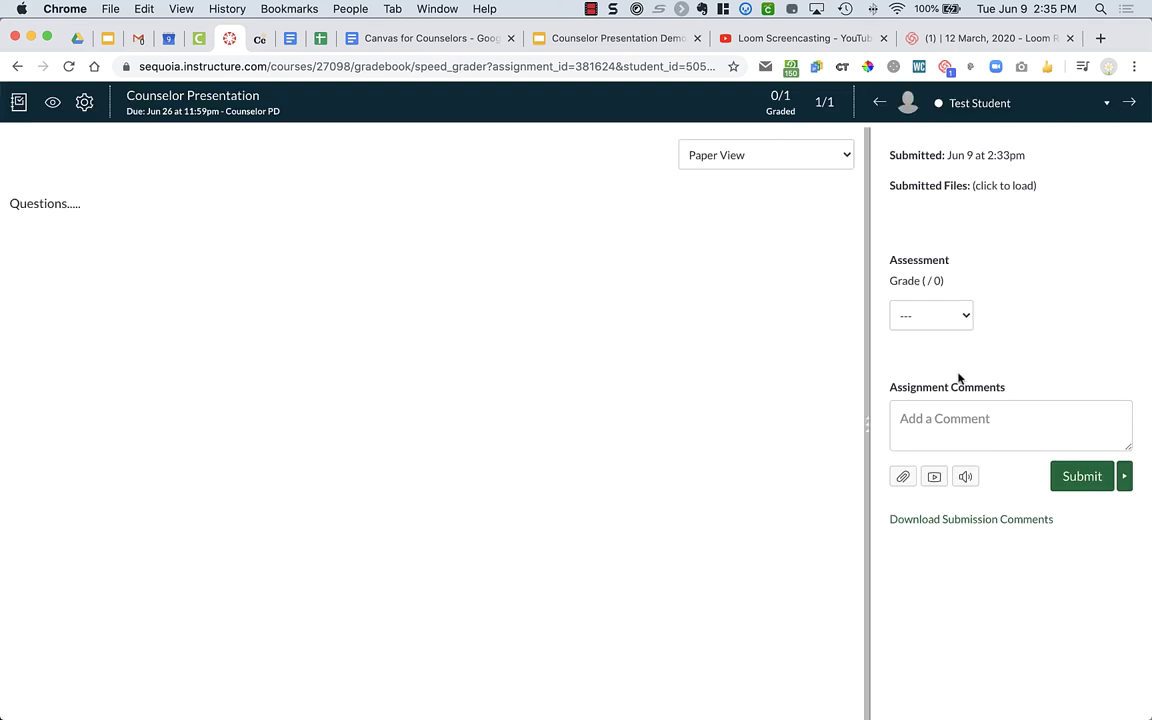
Set the submission's grade to Complete and place the cursor in the comment box
click(920, 322)
click(921, 330)
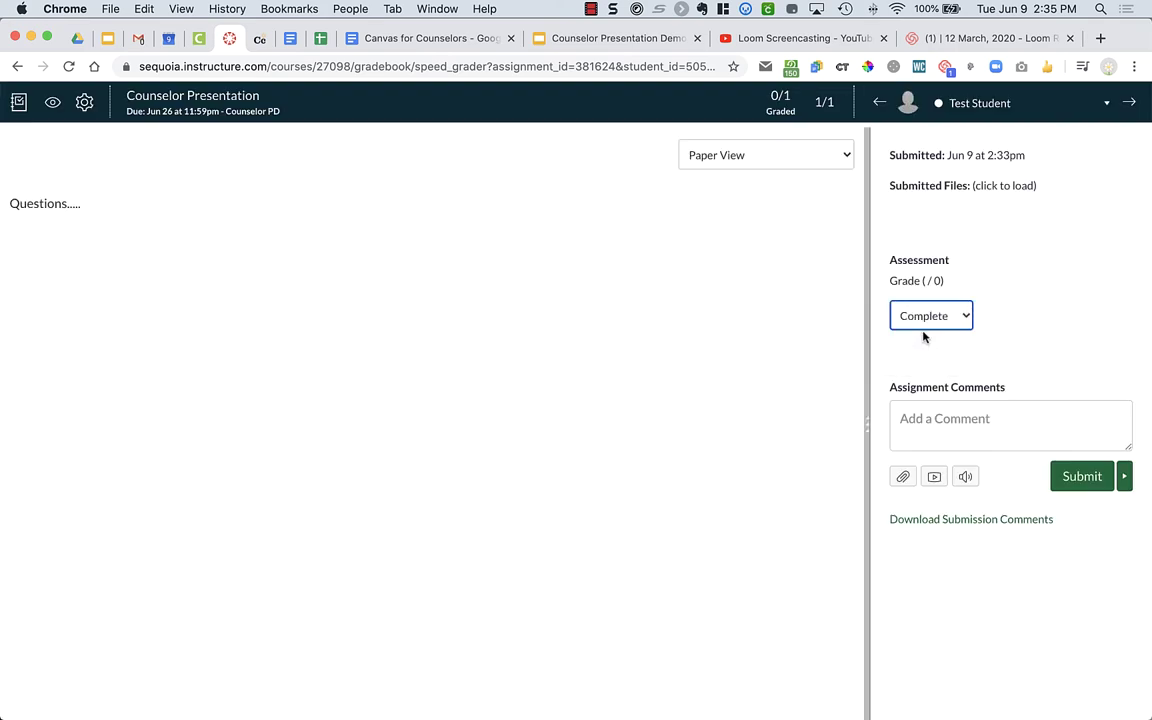
click(955, 412)
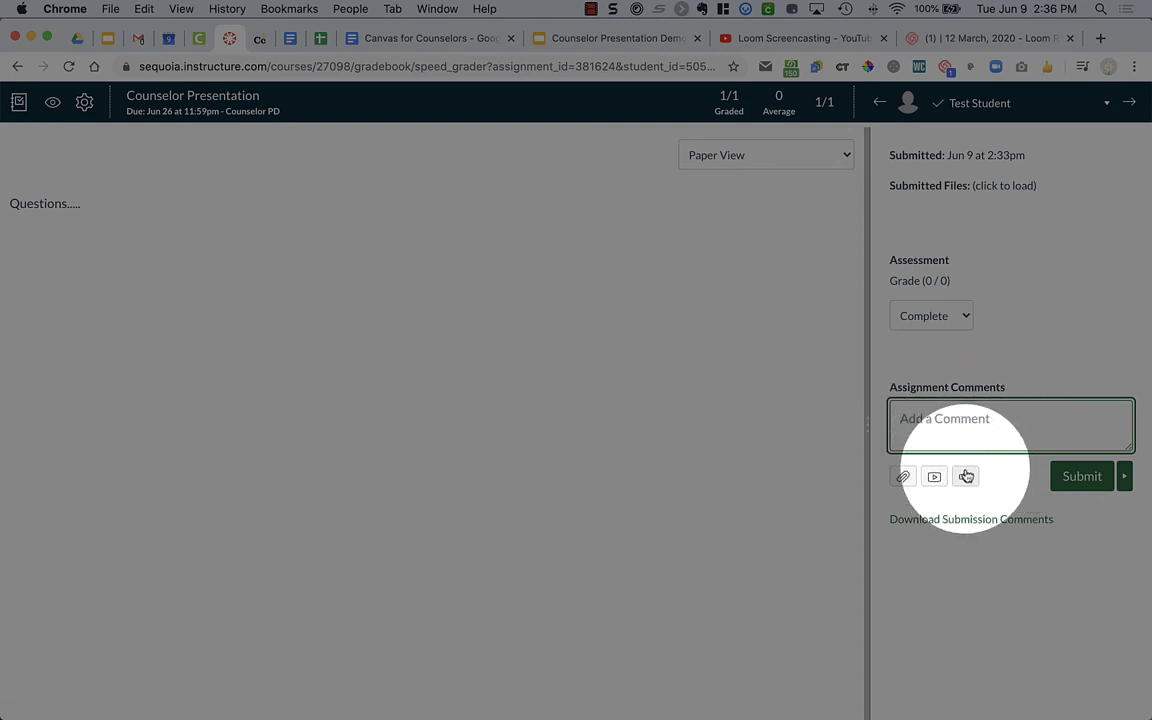
click(966, 476)
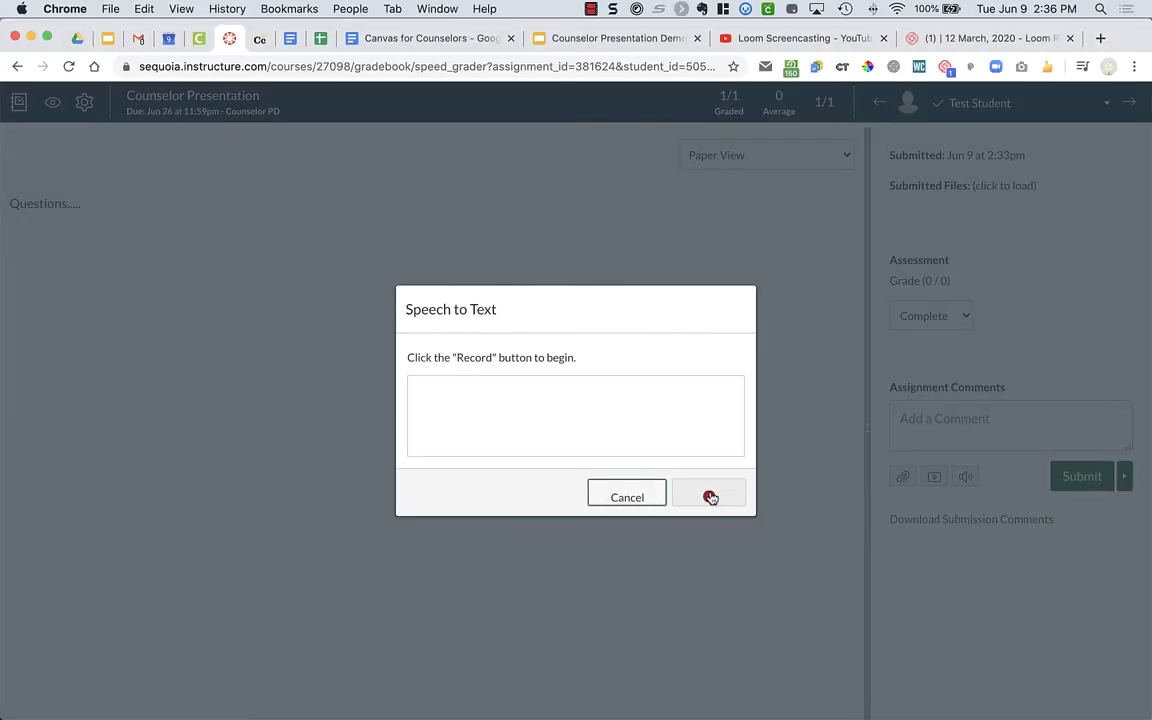
click(710, 497)
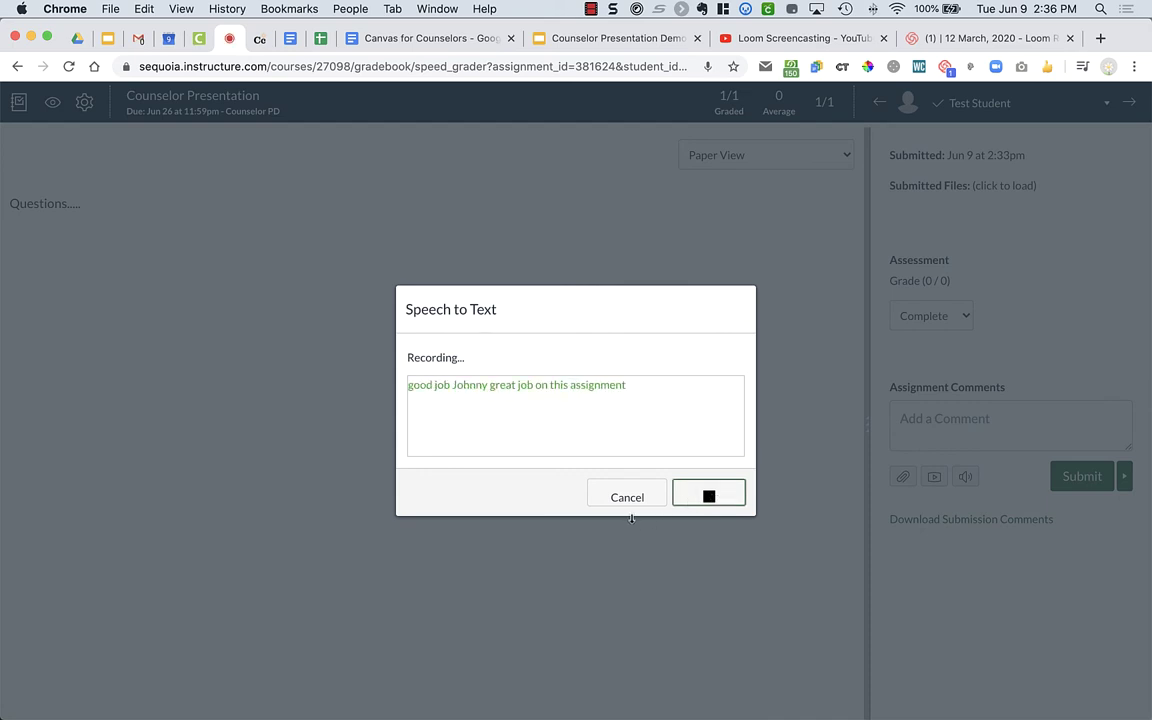
click(700, 499)
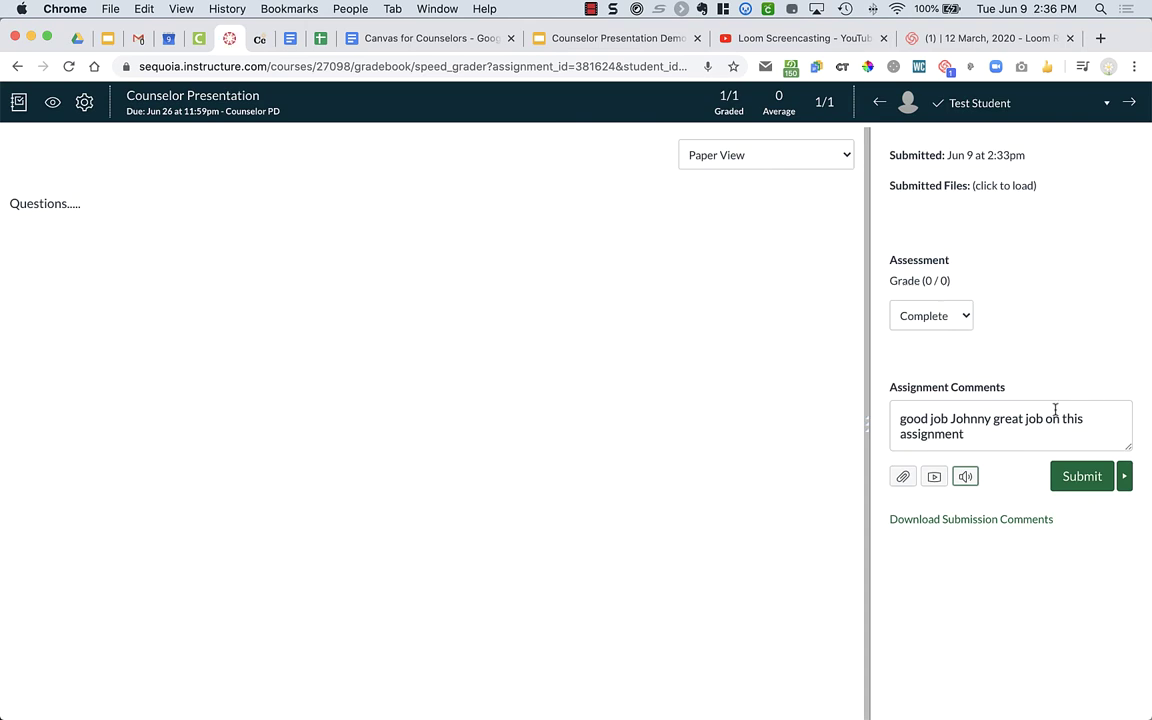
drag(985, 434, 870, 419)
key(BackSpace)
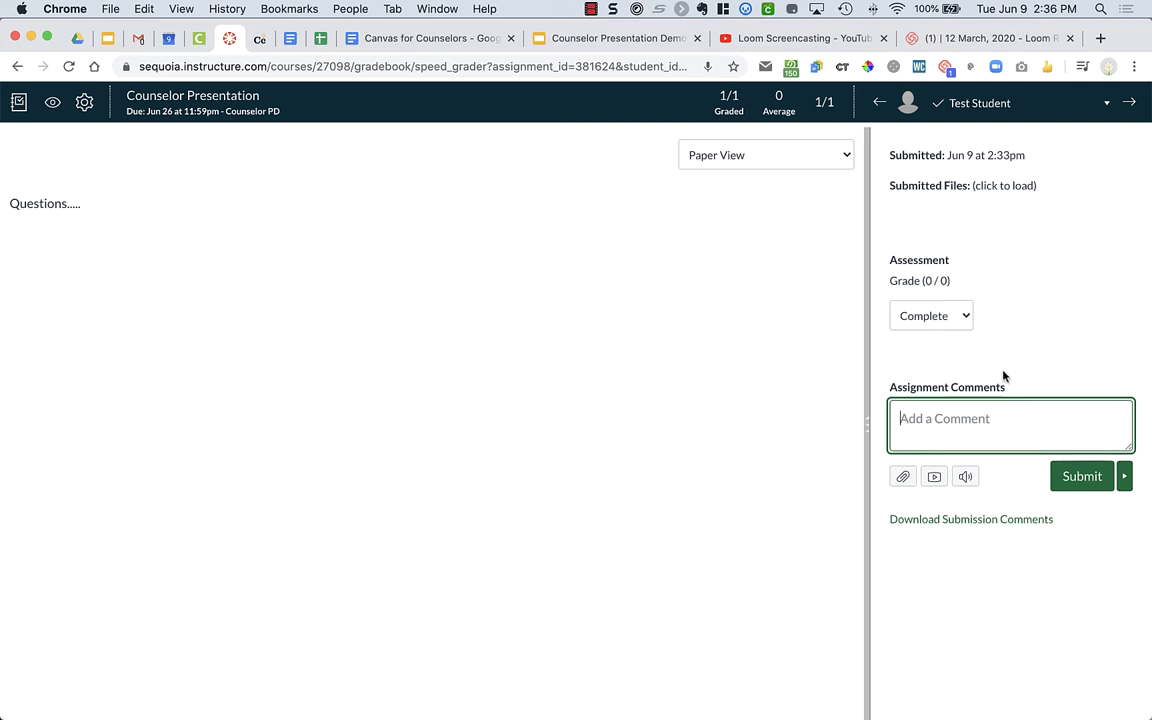
click(1083, 479)
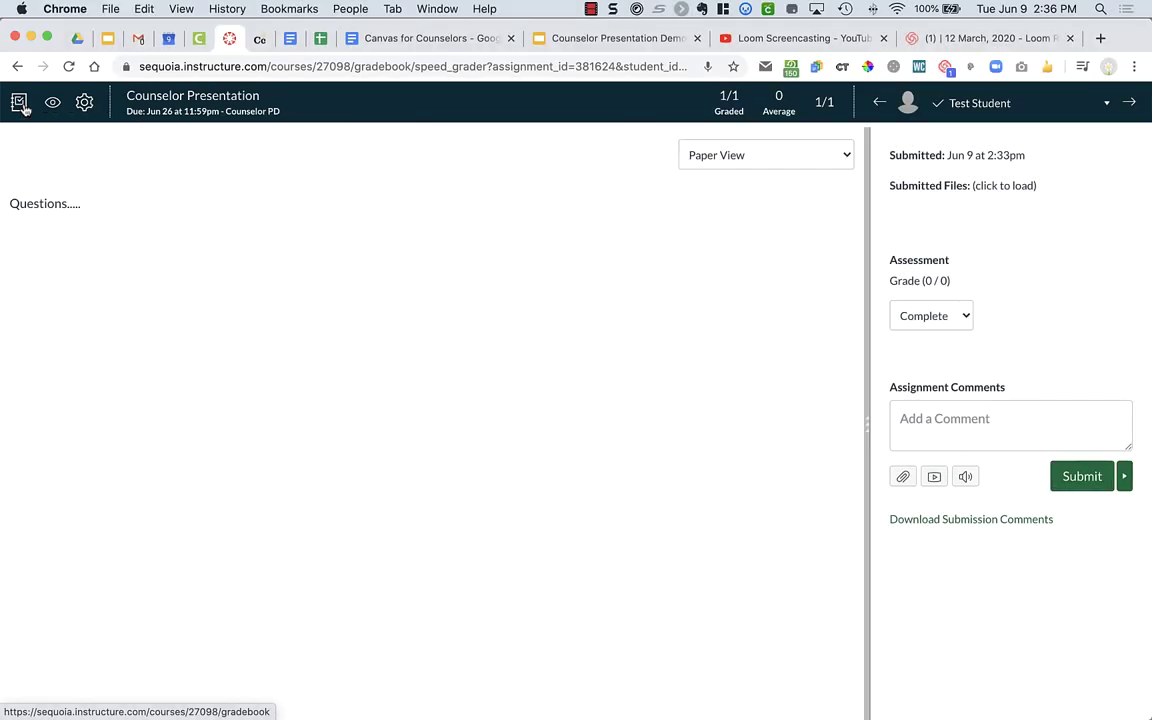
In the Gradebook, mark Test Student's presentation incomplete, then reset it to Ungraded
click(20, 104)
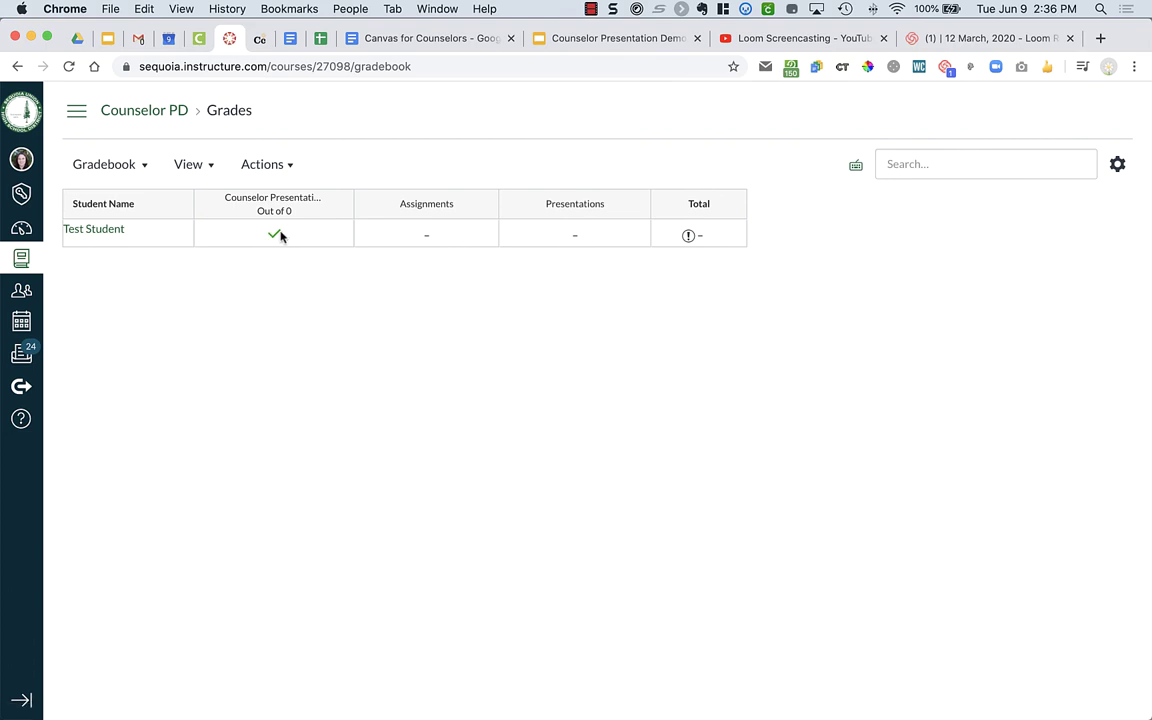
click(279, 235)
click(315, 234)
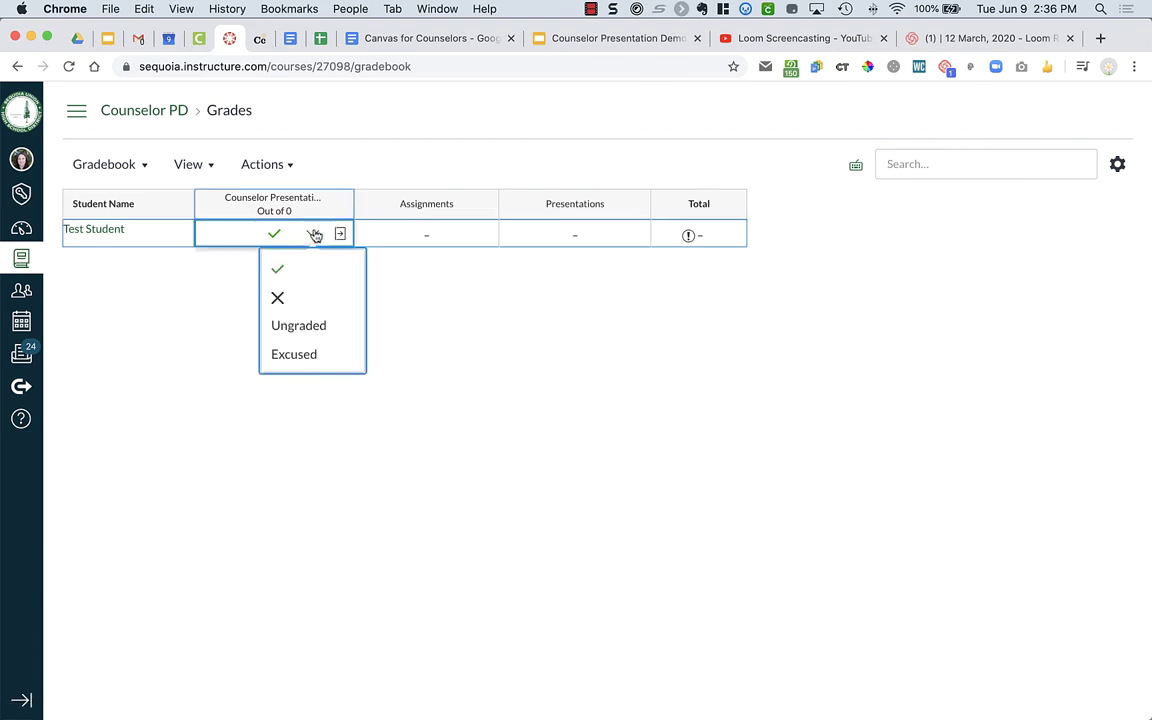
click(300, 298)
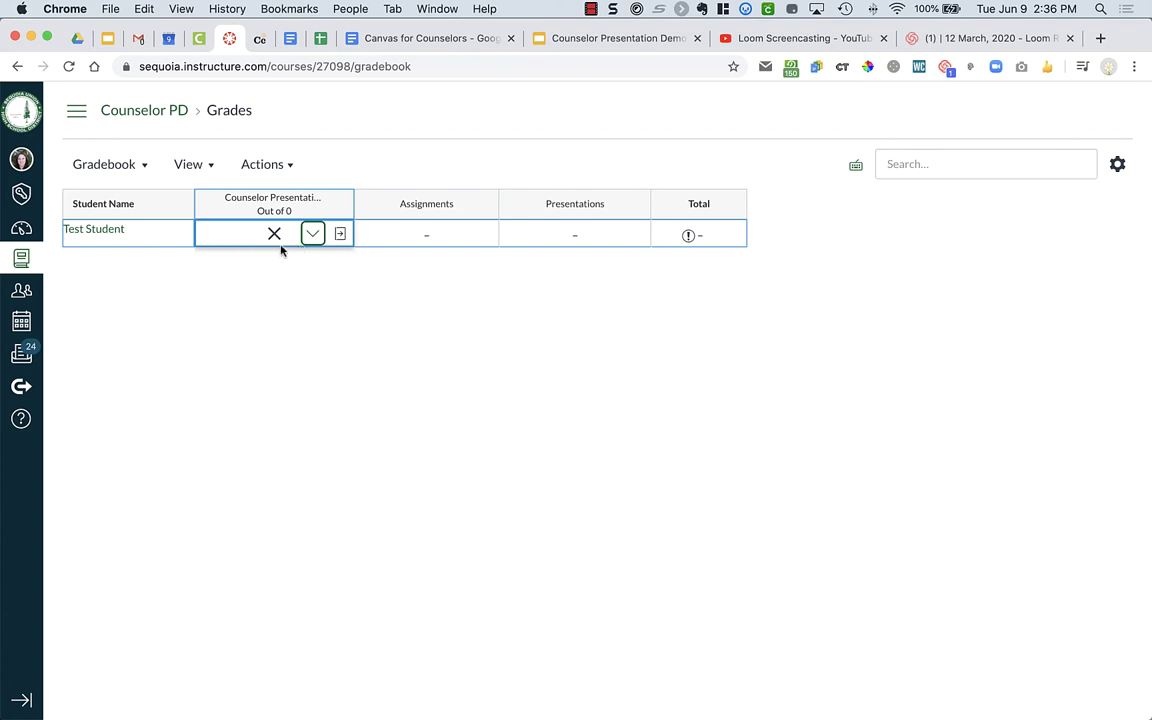
click(313, 236)
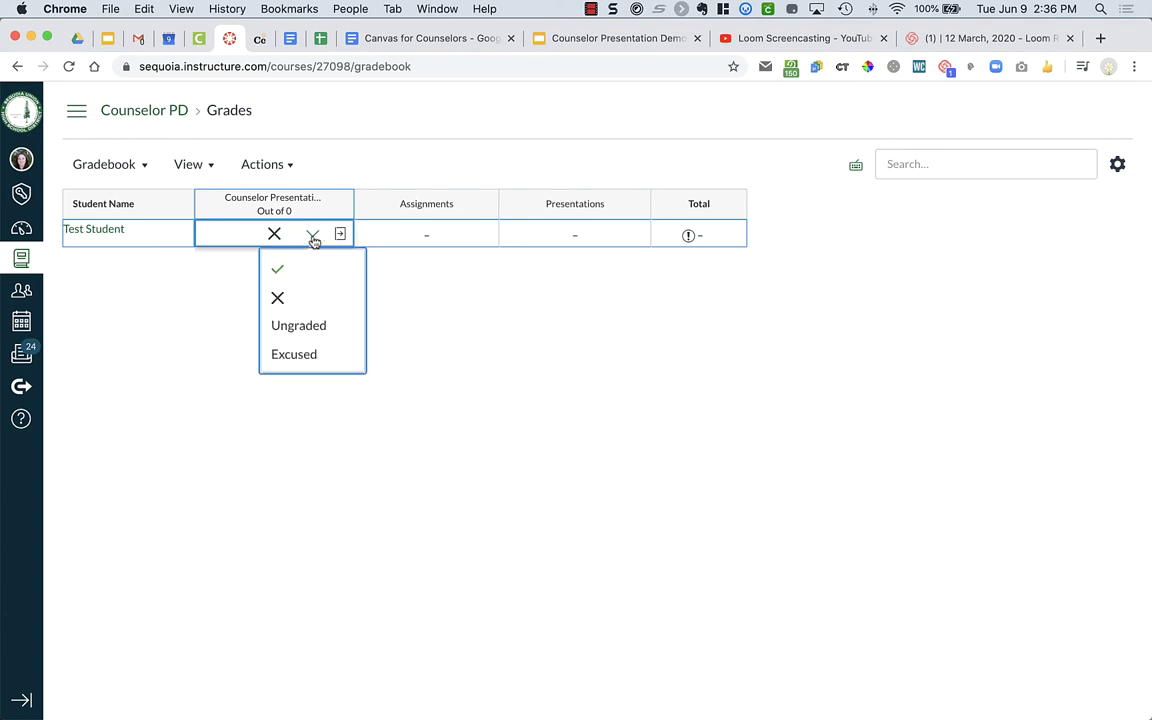
click(309, 333)
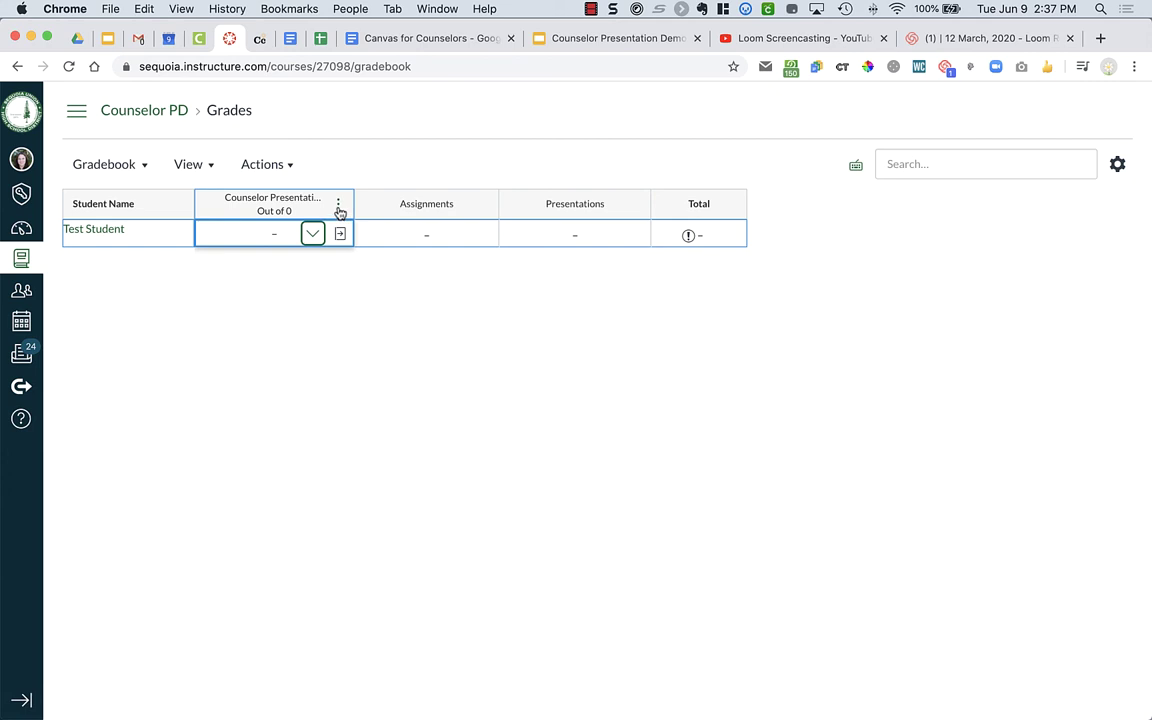
From the Counselor Presentation column menu, message students who haven't submitted yet
click(338, 207)
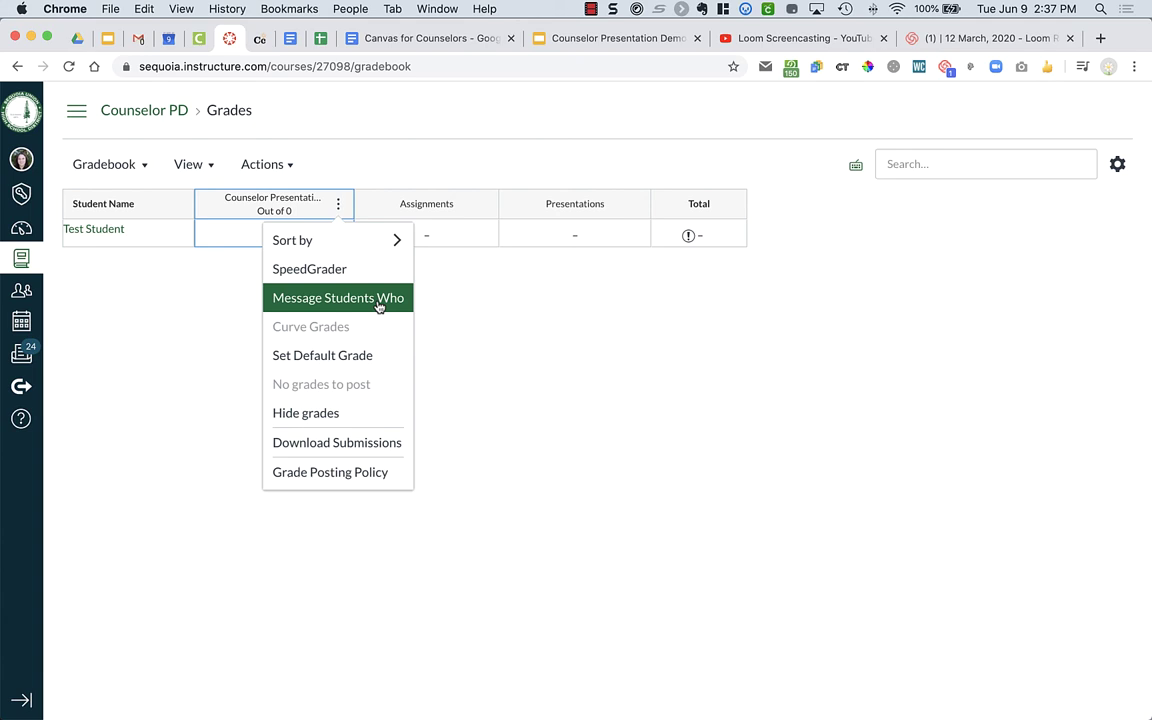
click(379, 300)
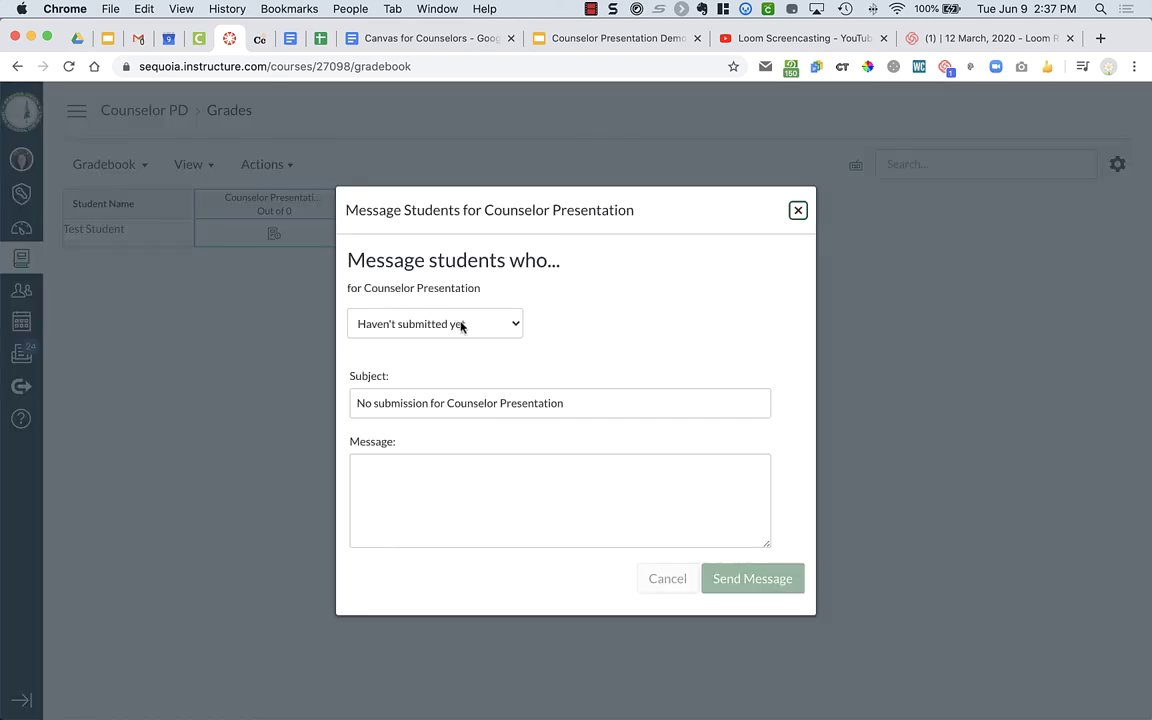
click(461, 325)
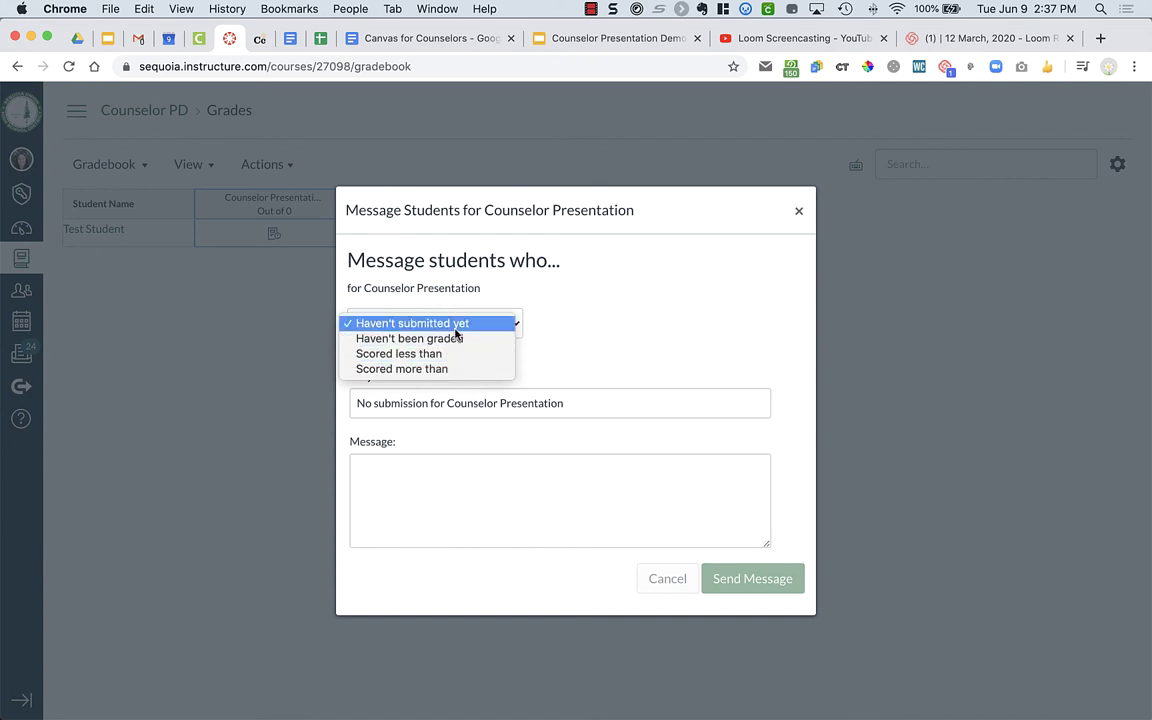
click(455, 328)
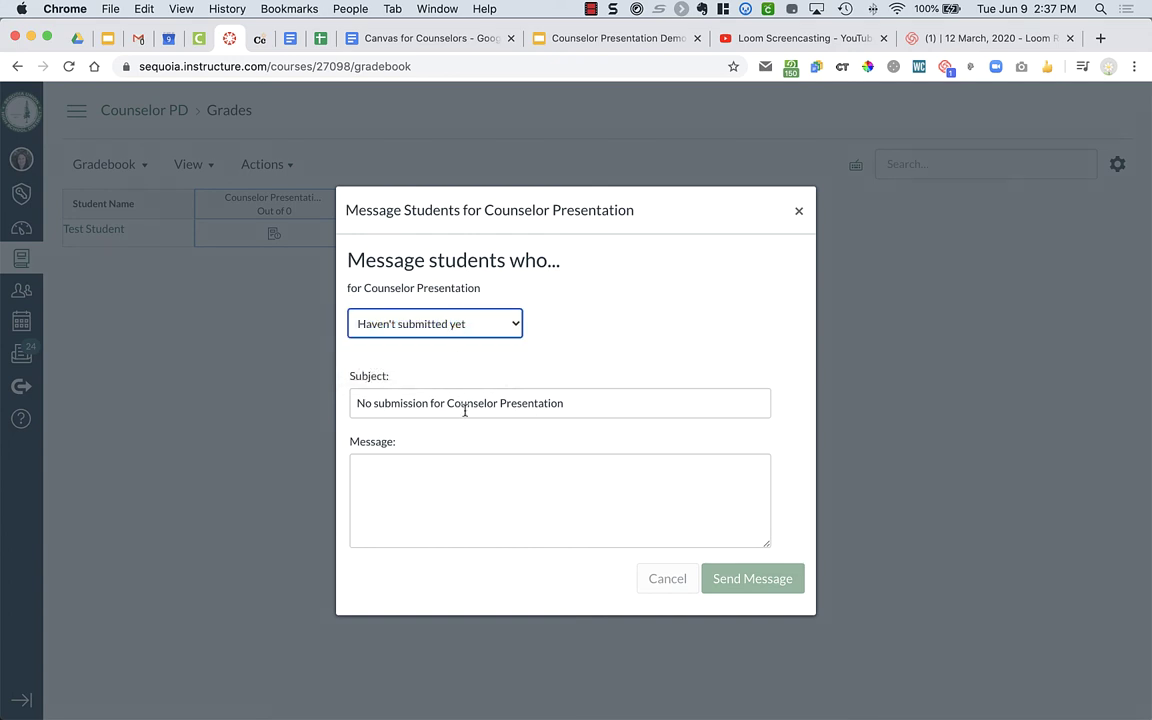